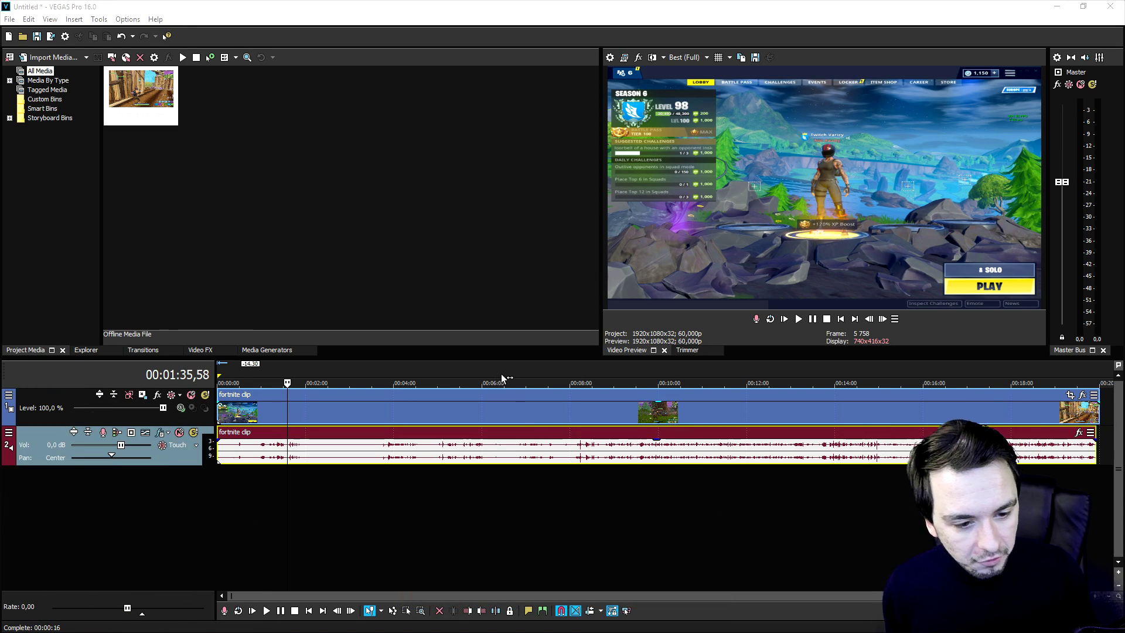
- Move the playhead to 00:08:18,01 so the preview shows gameplay inside the wooden building
click(501, 375)
click(583, 369)
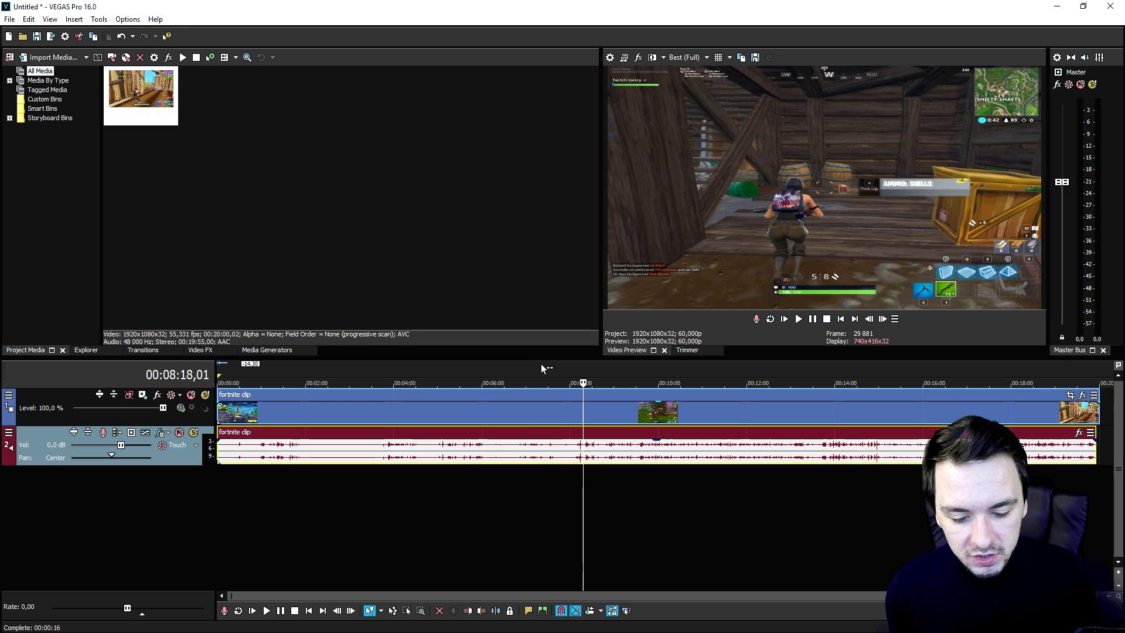
- Turn on Disable resample in the fortnite event's properties, preview playback, and show the video effects list
right_click(544, 408)
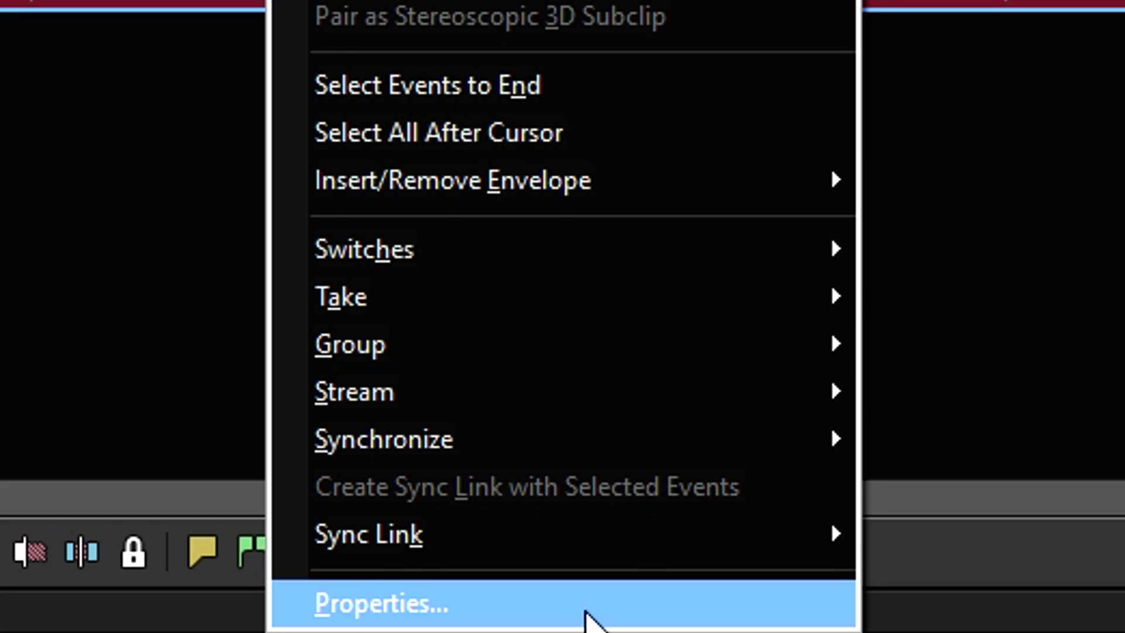
click(632, 625)
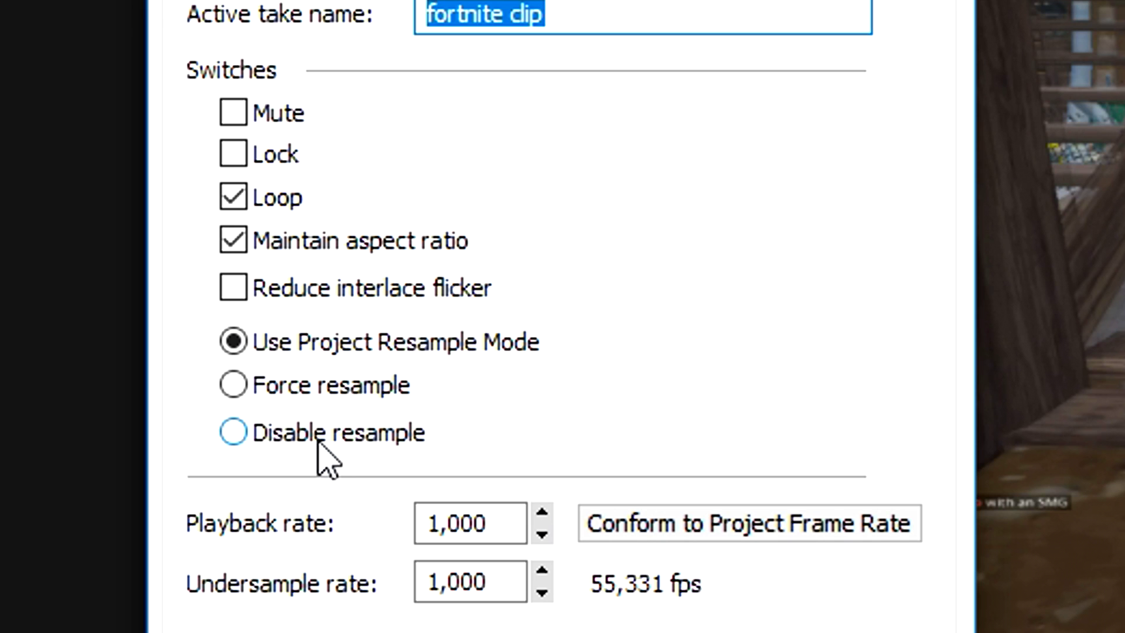
click(319, 443)
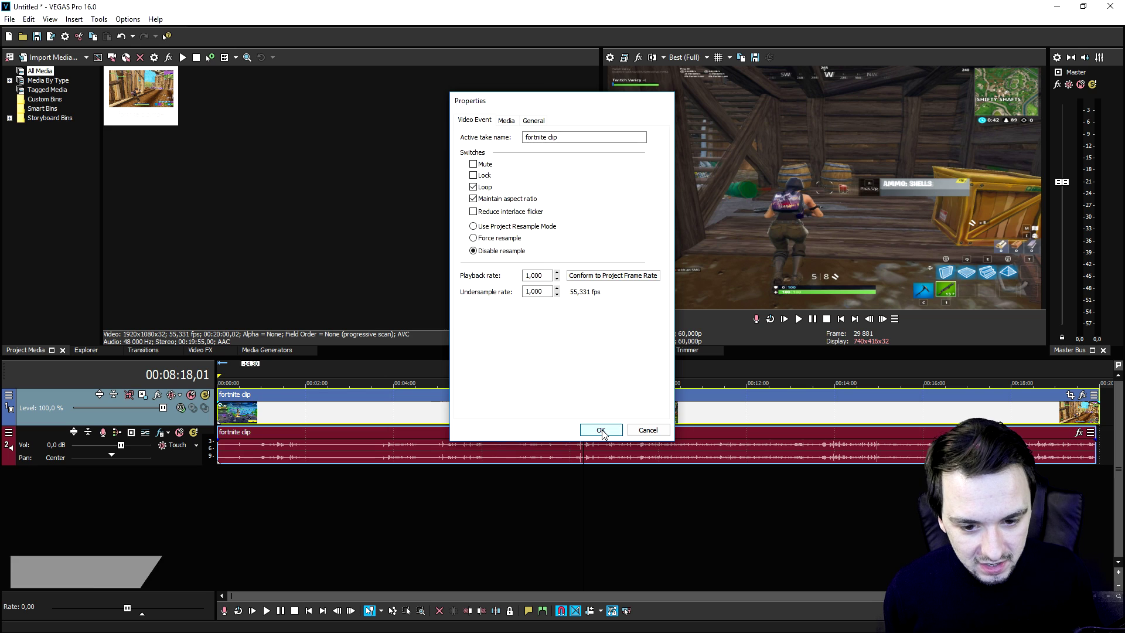
click(598, 430)
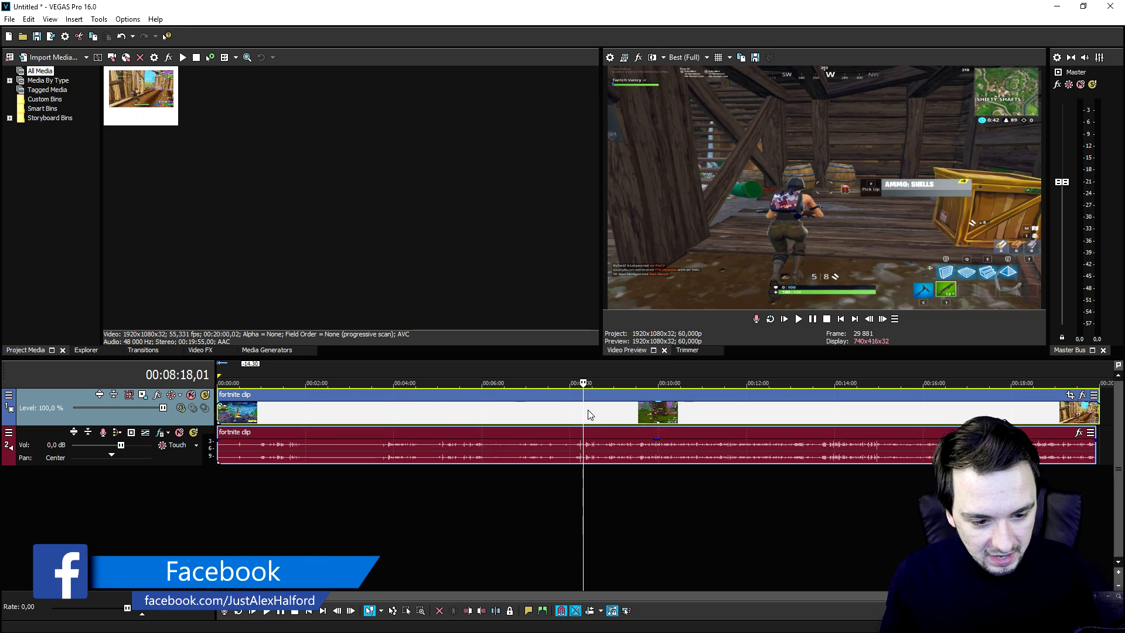
key(space)
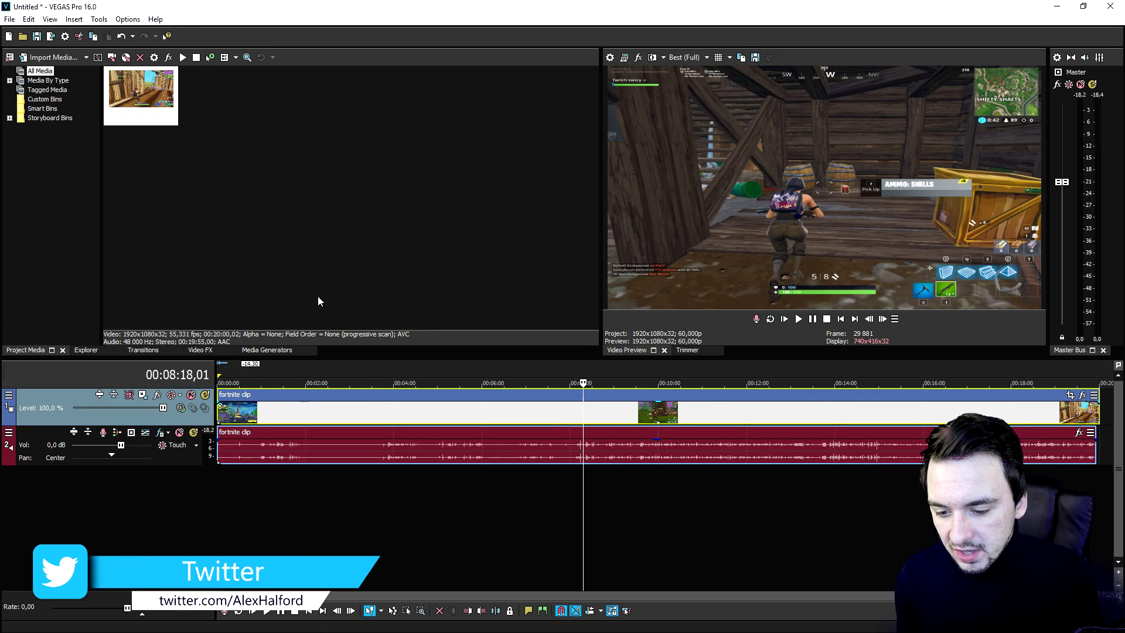
click(200, 352)
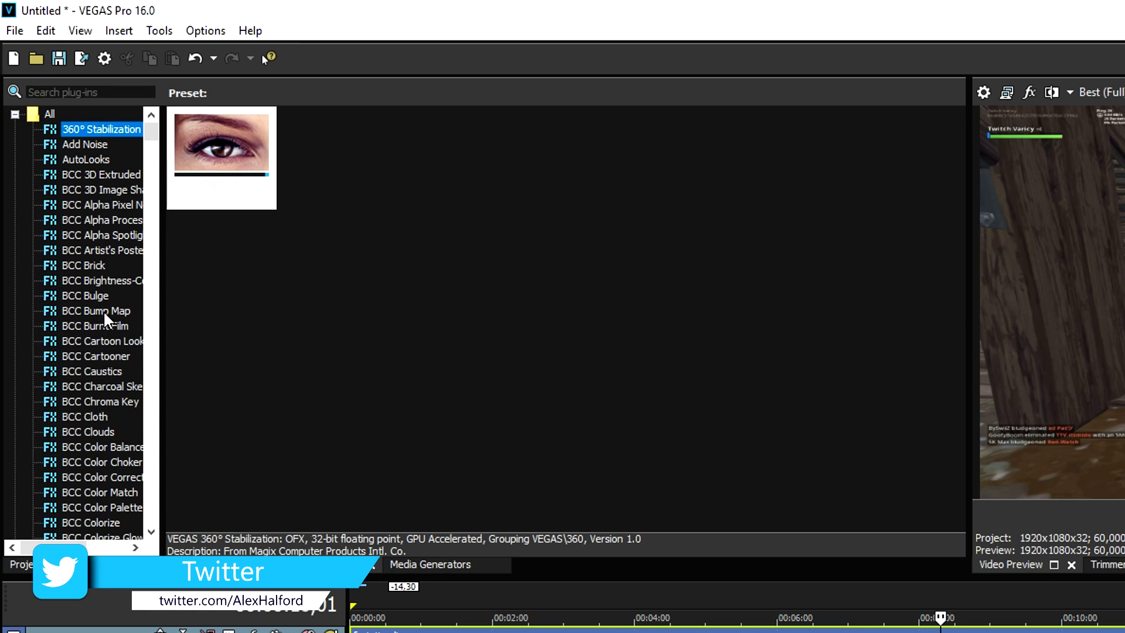
- Apply the (Default) Brightness and Contrast preset to the fortnite clip
scroll(104, 310, down, 20)
scroll(106, 304, down, 20)
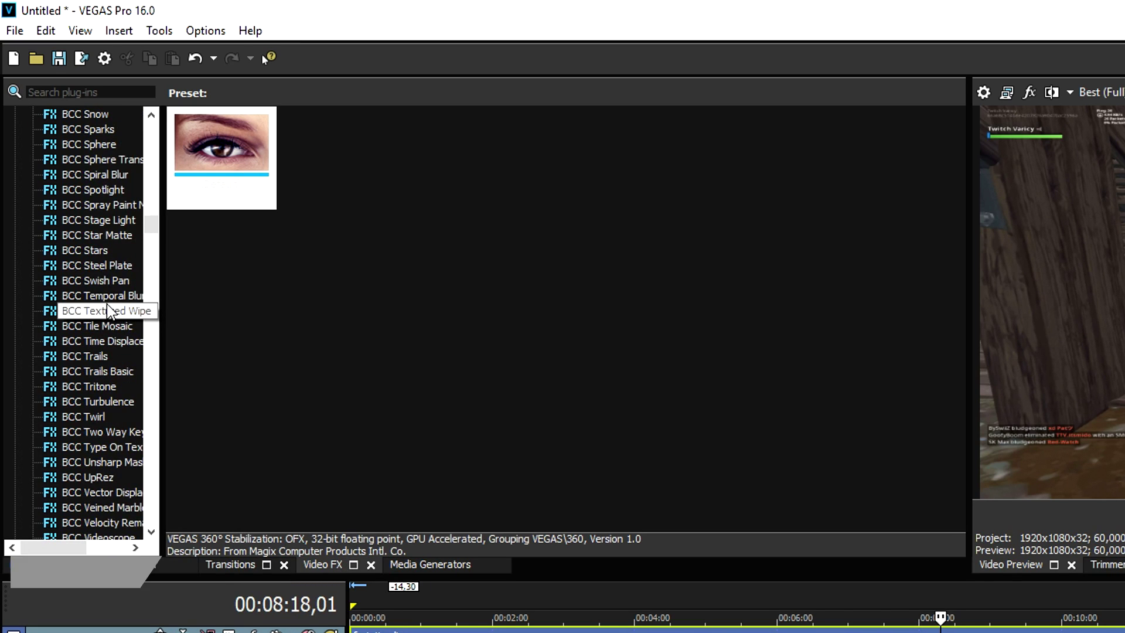
scroll(106, 305, down, 8)
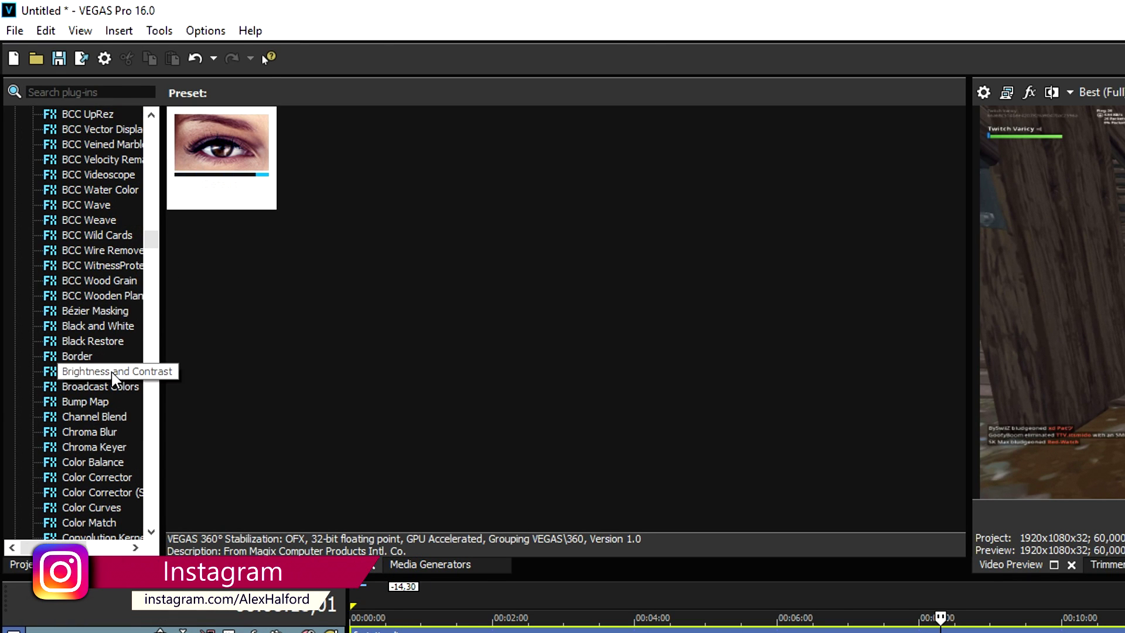
click(114, 378)
drag(223, 142, 490, 314)
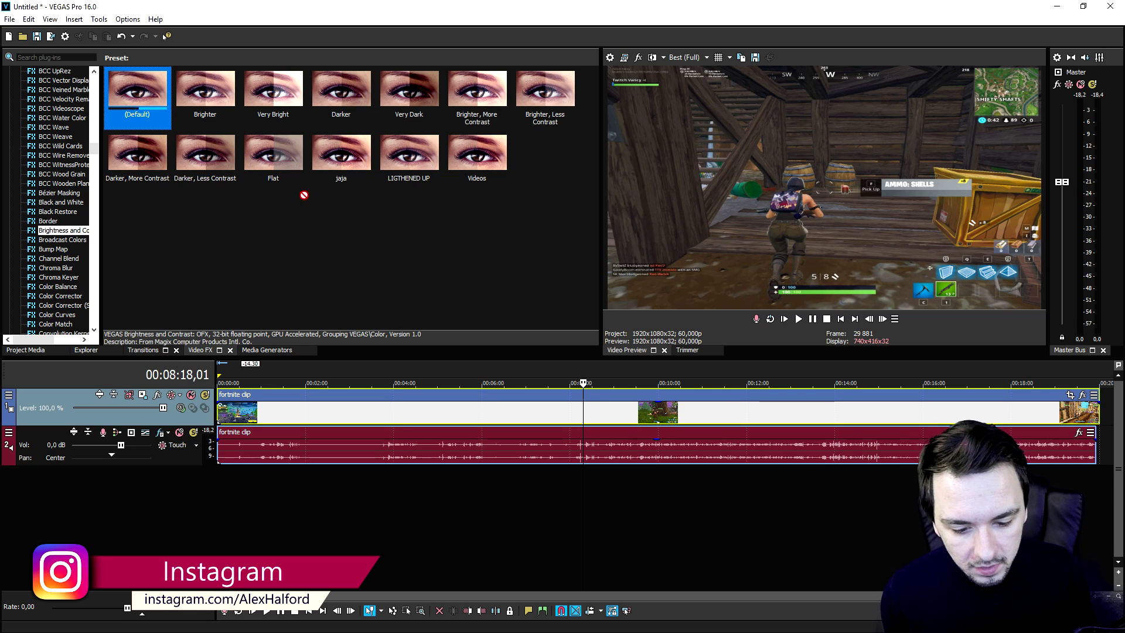
drag(553, 413, 551, 413)
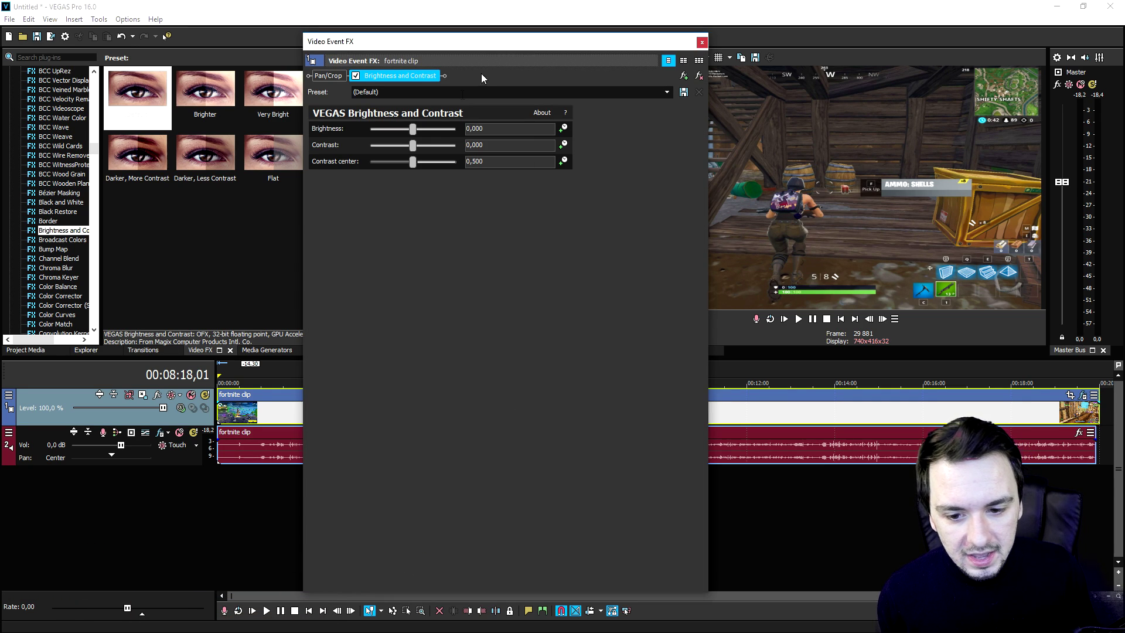
- Raise the contrast to about 0,238, then move the playhead and mark a time selection
drag(444, 41, 369, 10)
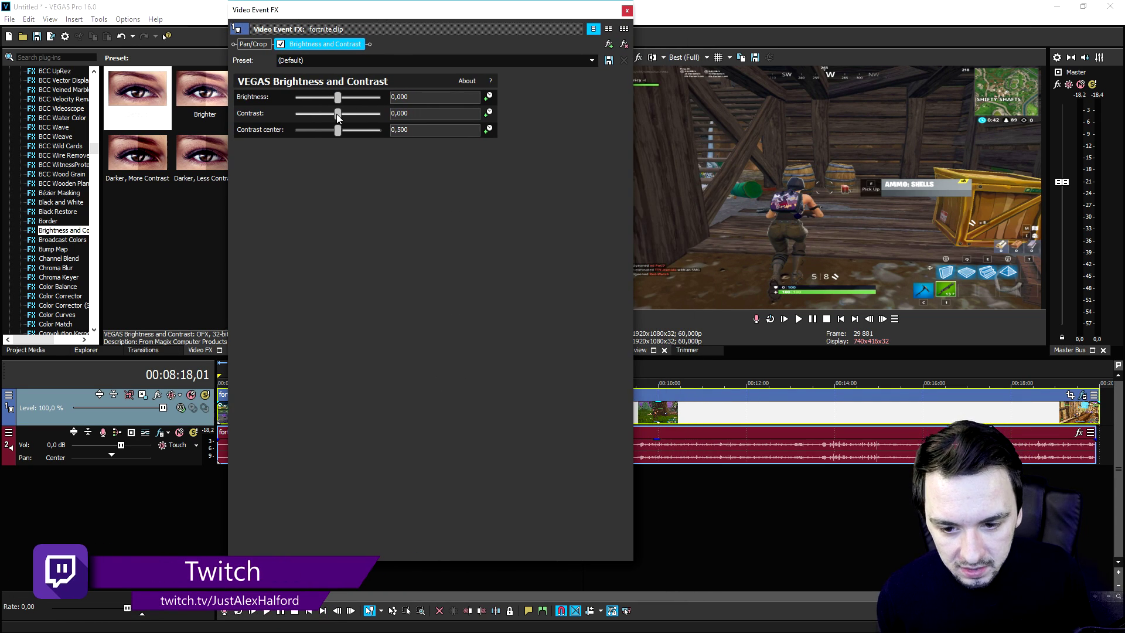
drag(338, 117, 348, 118)
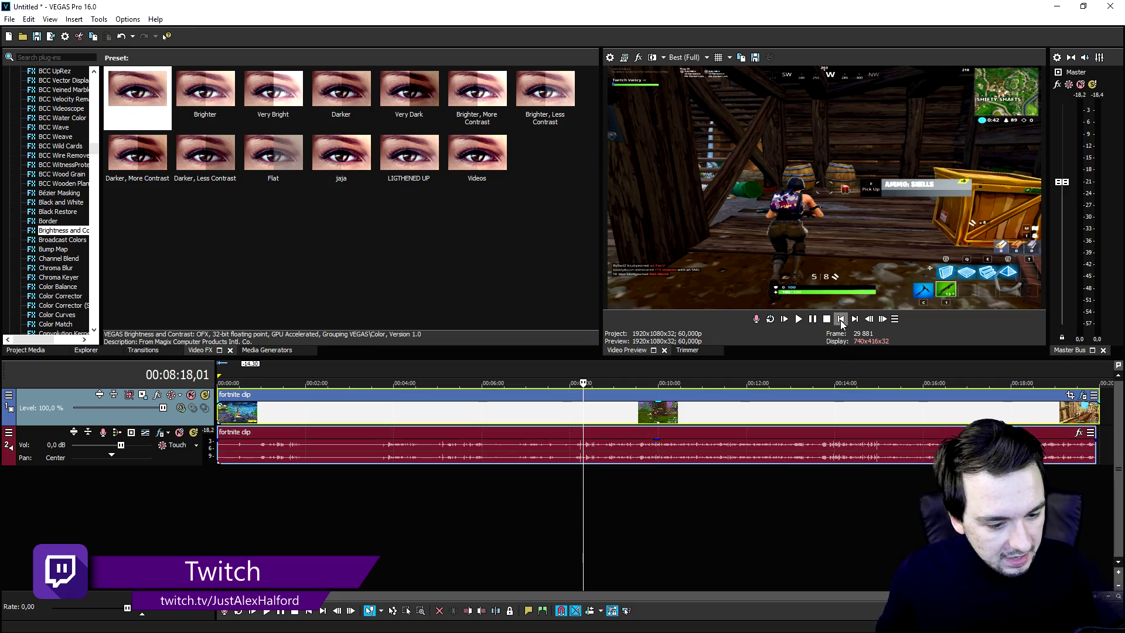
click(606, 379)
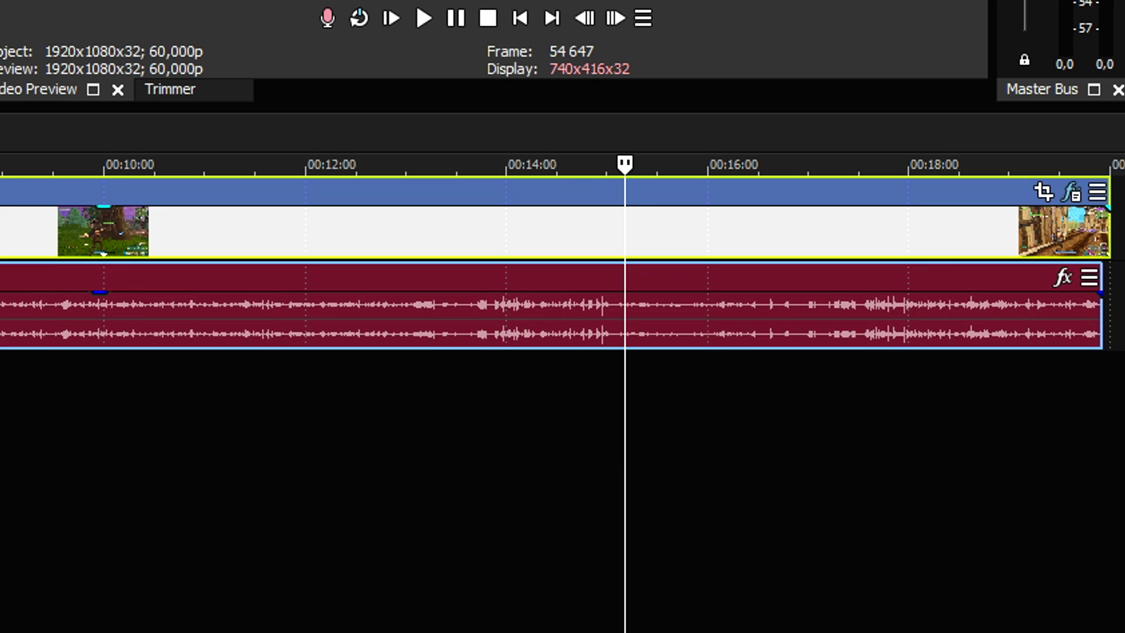
drag(1109, 150, 218, 383)
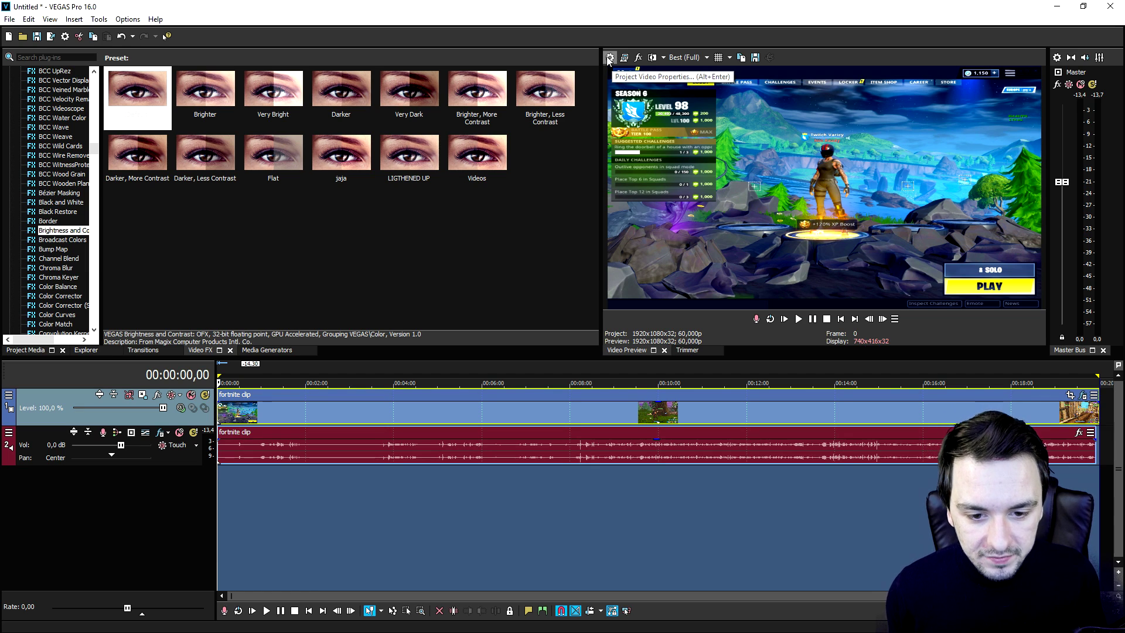
- Base project video on HDV 1080-24p with 60 fps, Best full-resolution quality, template 'Render Template'
click(498, 150)
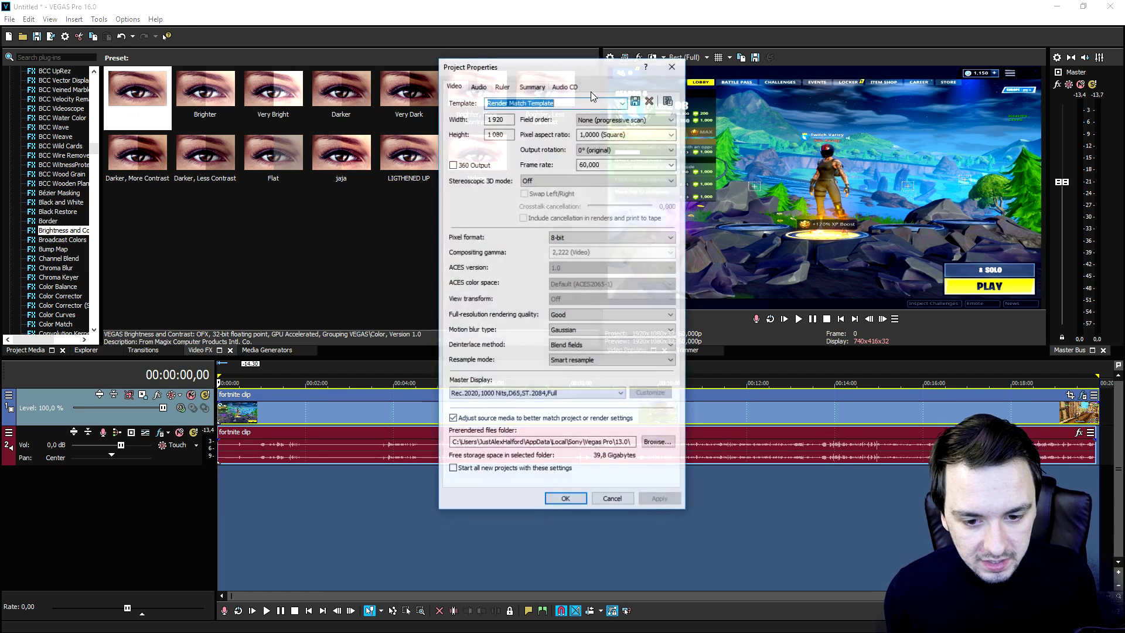
click(622, 103)
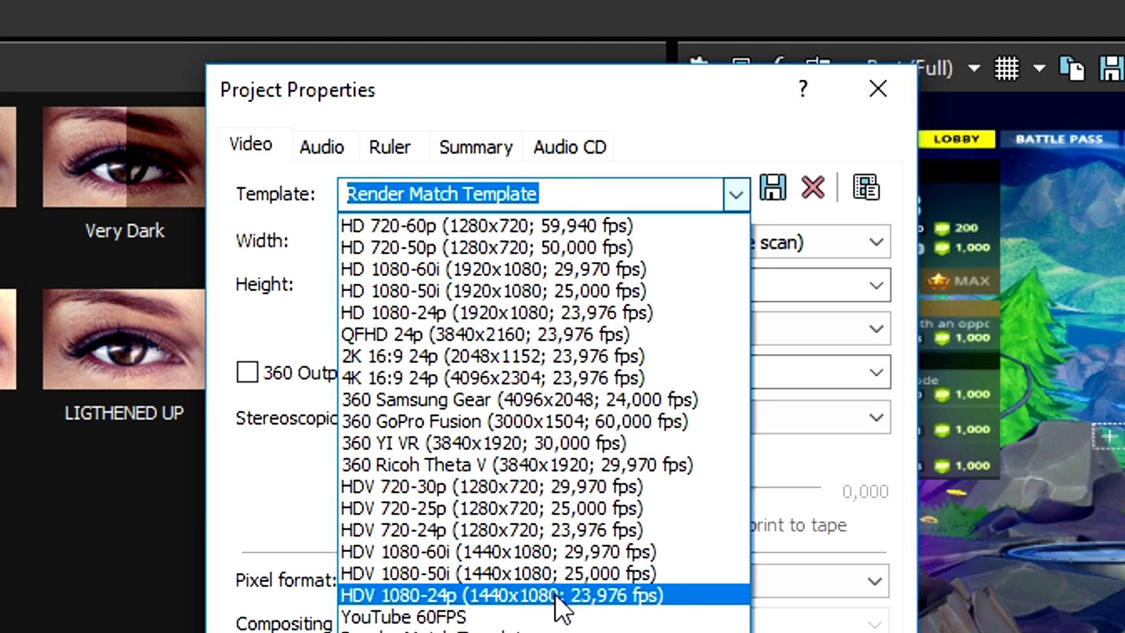
click(561, 242)
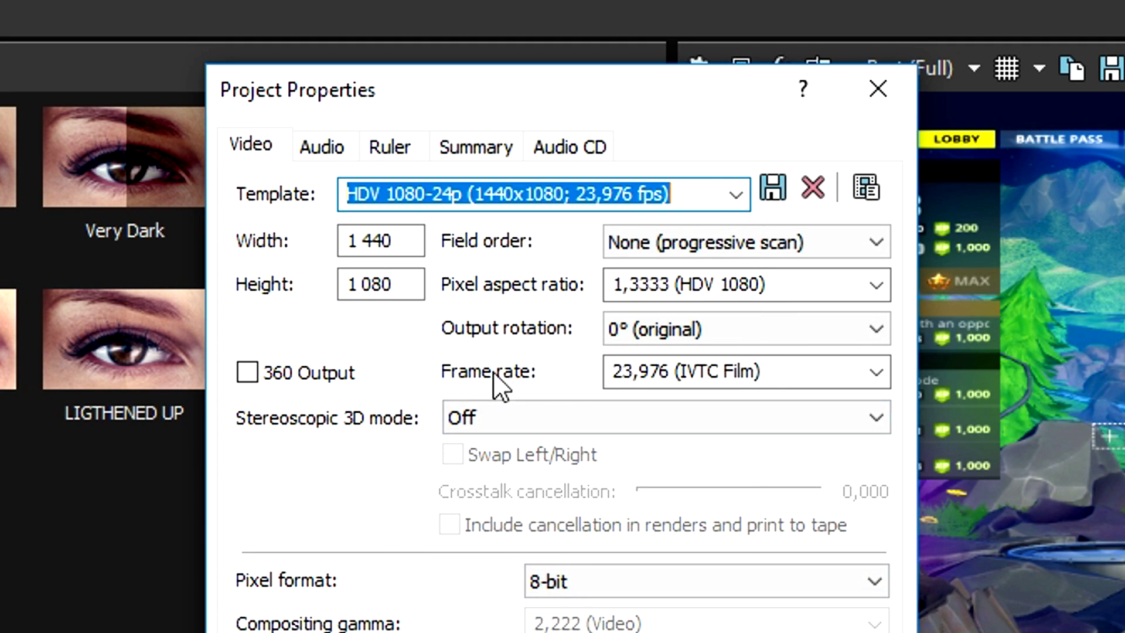
click(694, 378)
text(6)
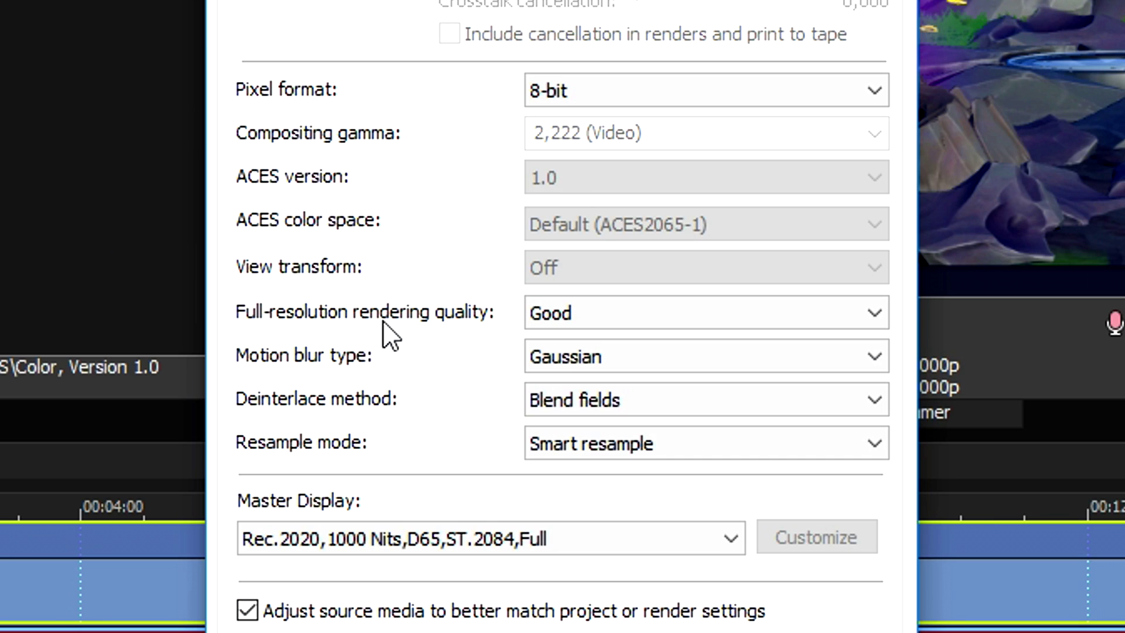
click(583, 314)
click(577, 407)
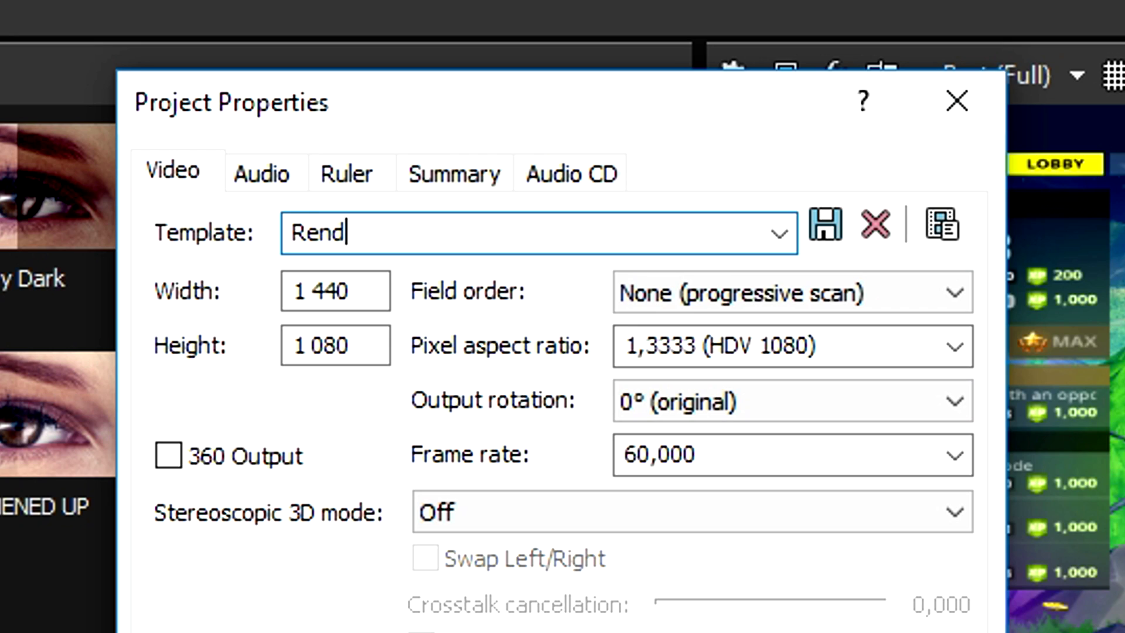
text(er Templ)
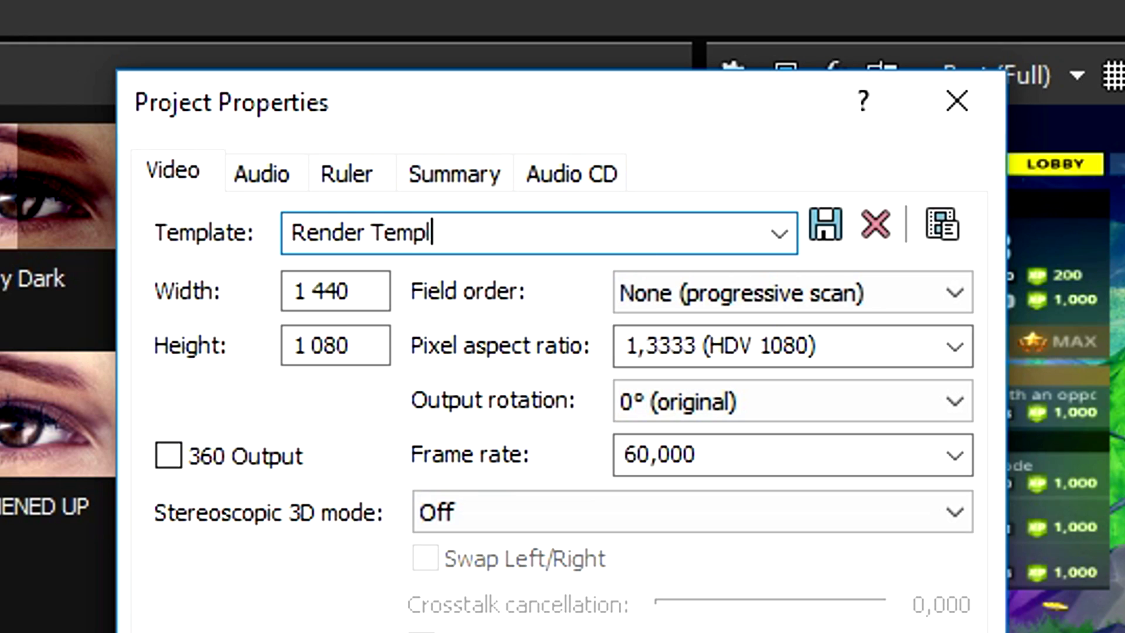
text(ate)
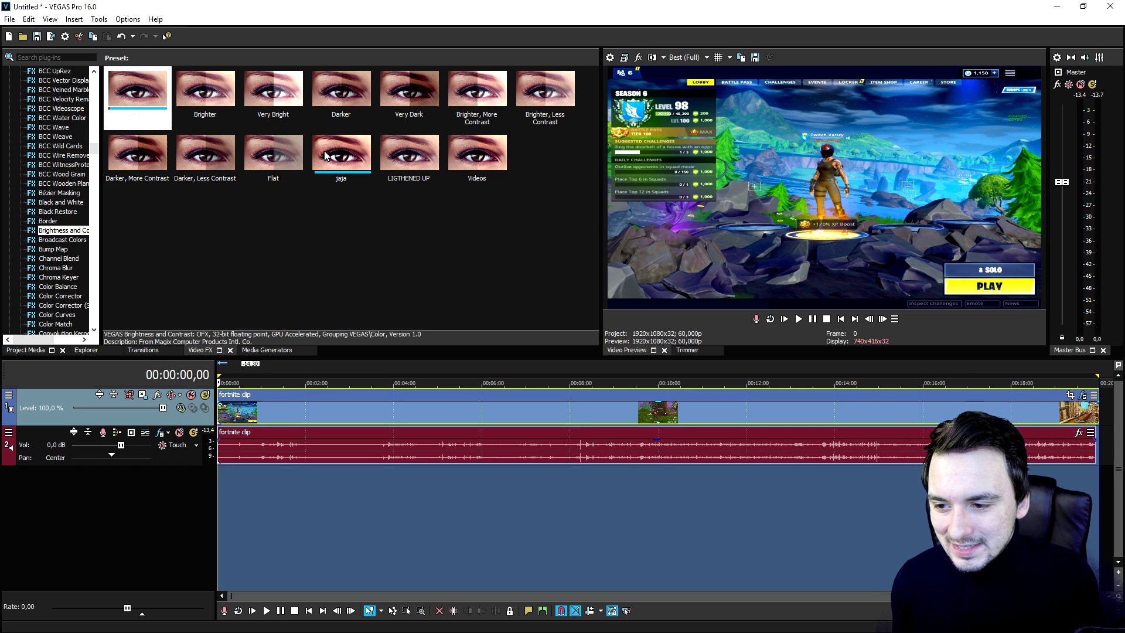
click(10, 20)
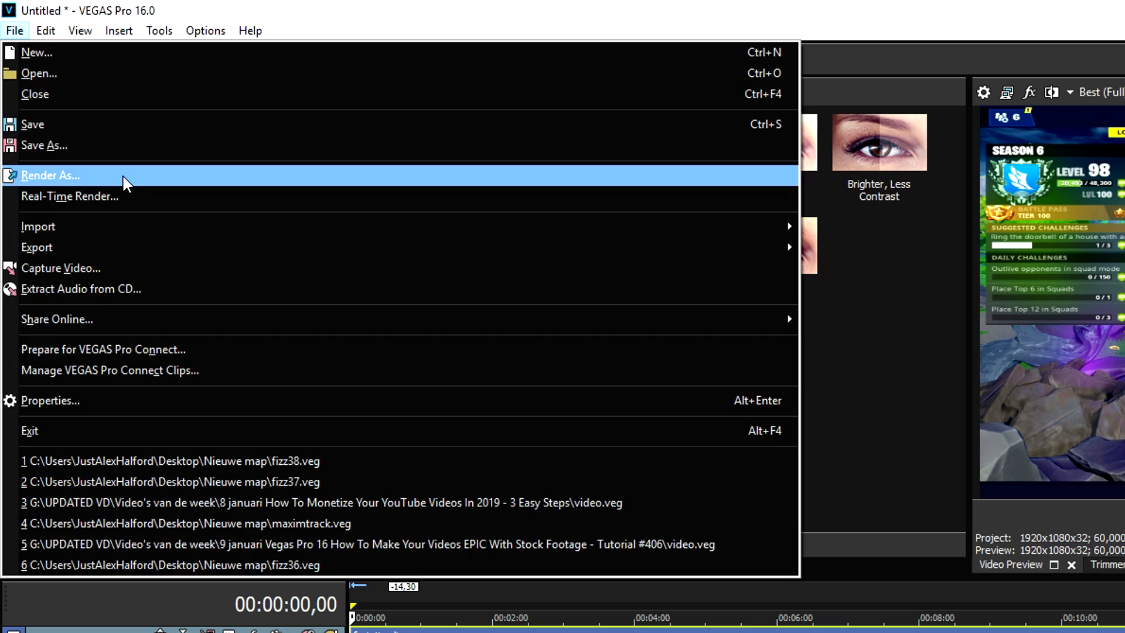
- In Render As, choose Sony AVC/MVC with the Internet 1920x1080-30p template
click(124, 177)
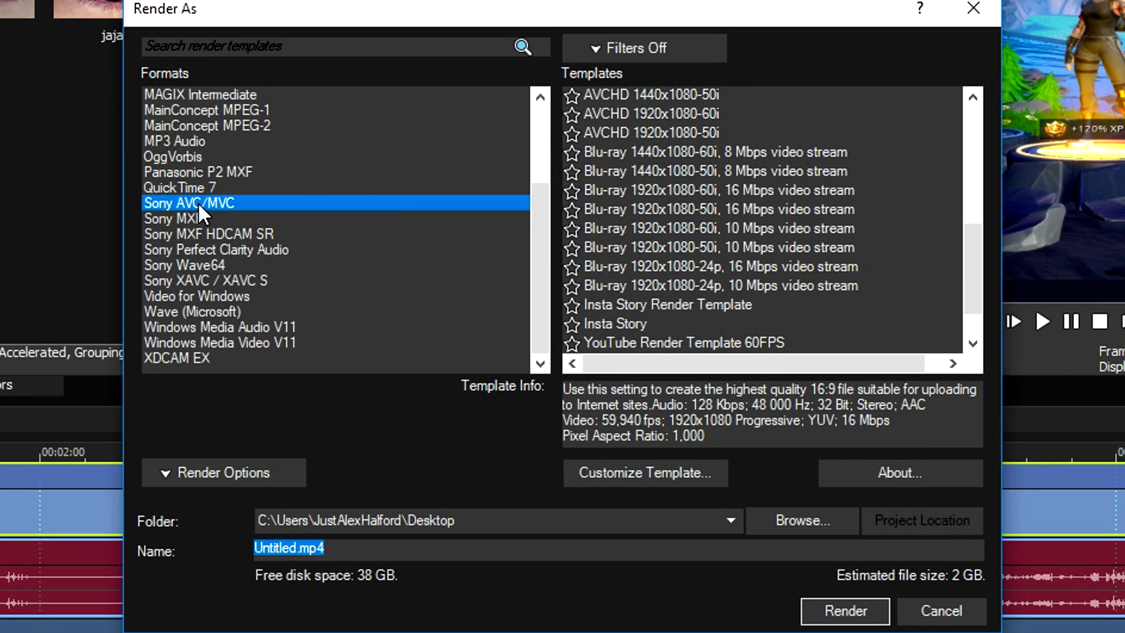
click(384, 260)
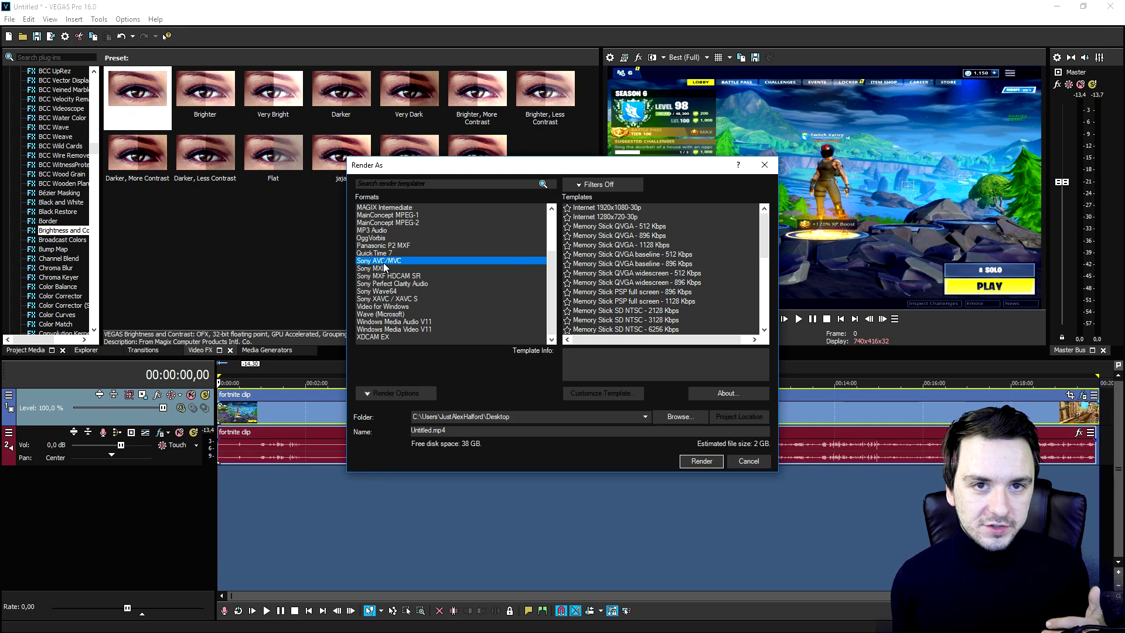
scroll(630, 275, down, 10)
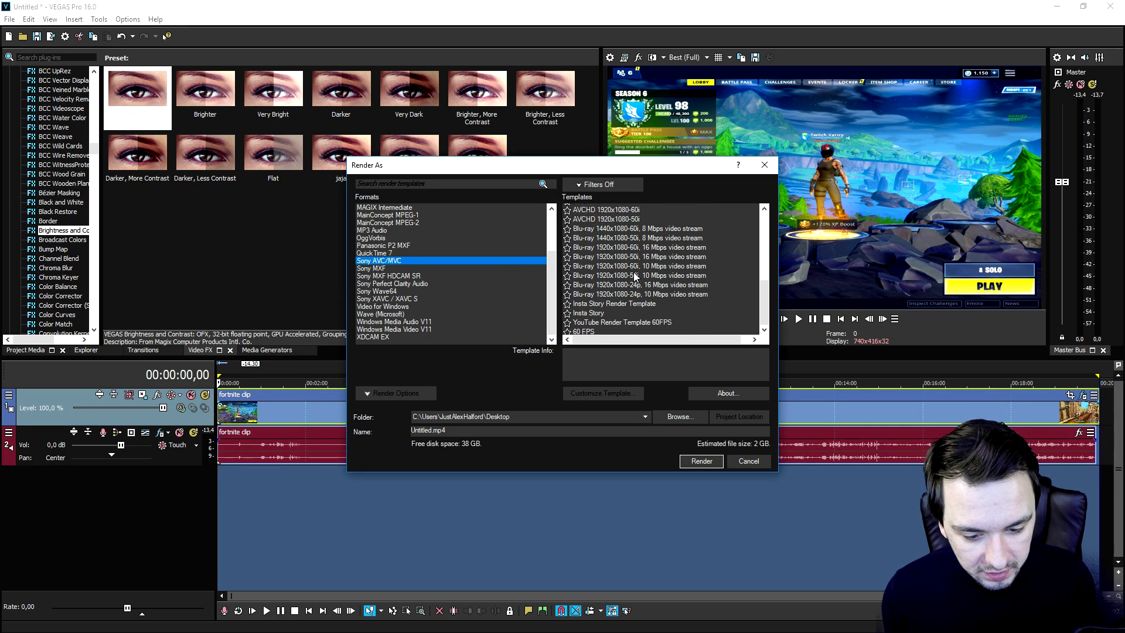
scroll(630, 275, up, 10)
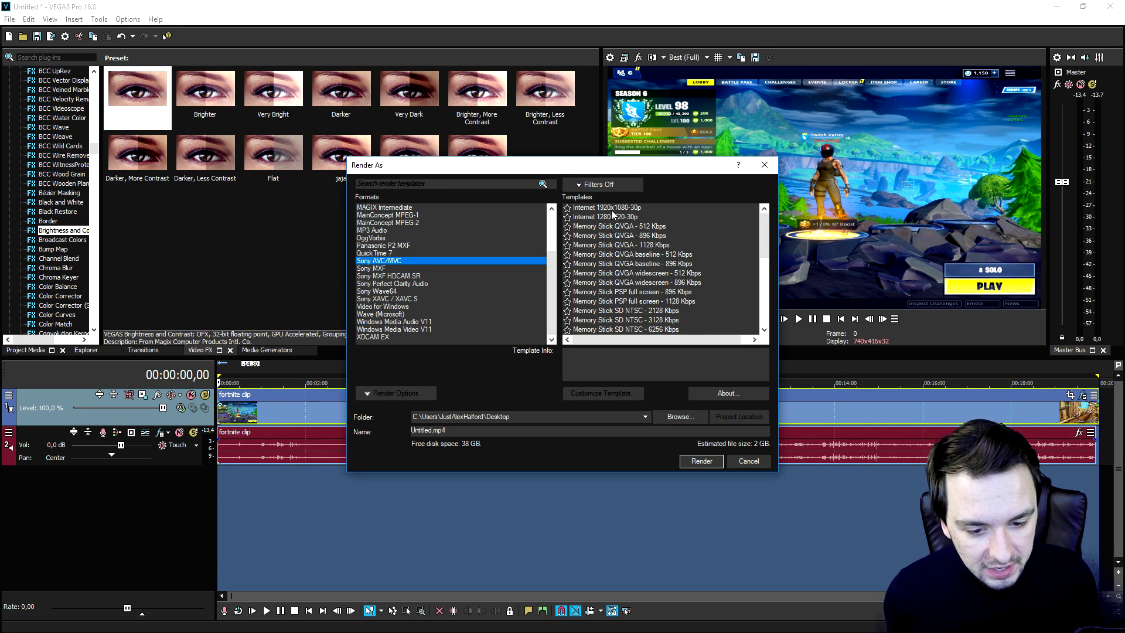
click(610, 209)
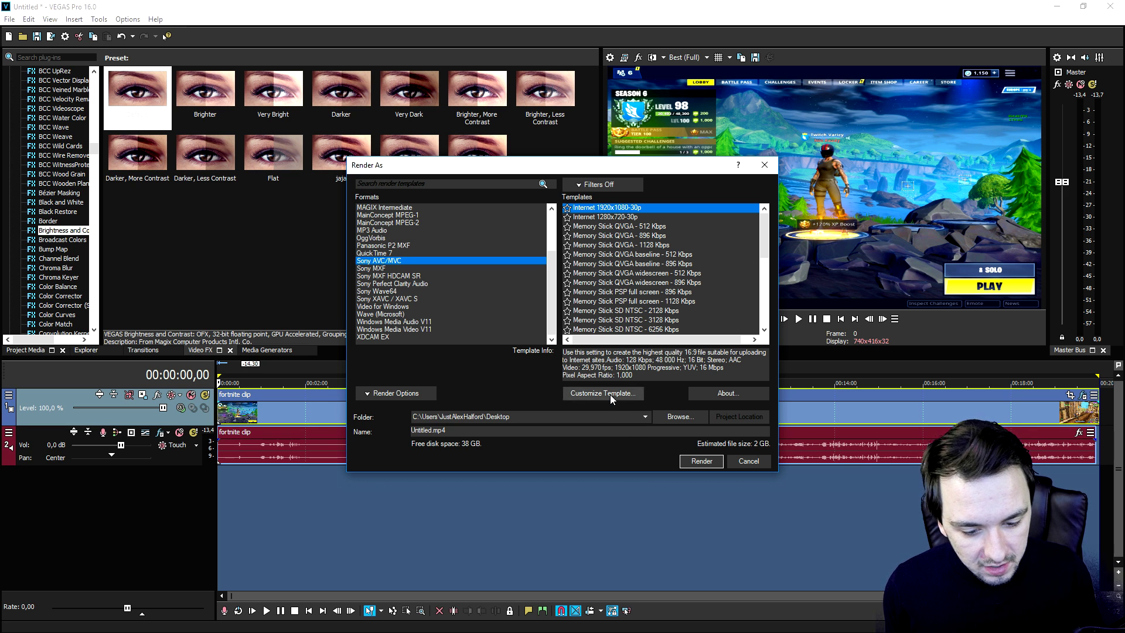
- Try customizing the template to 60 fps and Best rendering quality, then cancel the customization
click(609, 394)
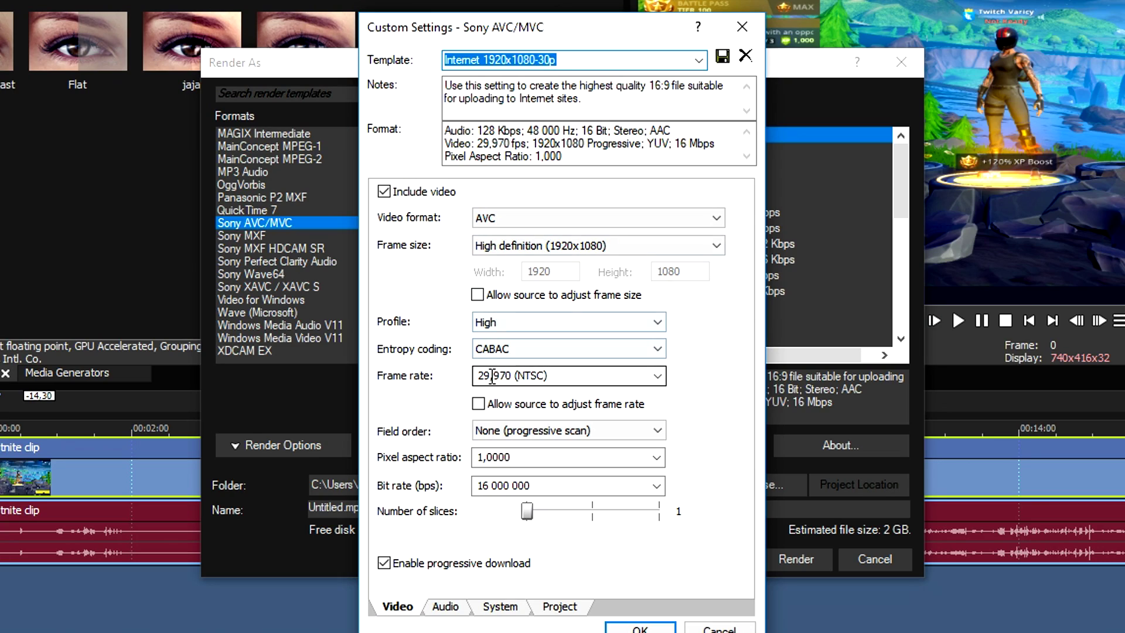
click(532, 352)
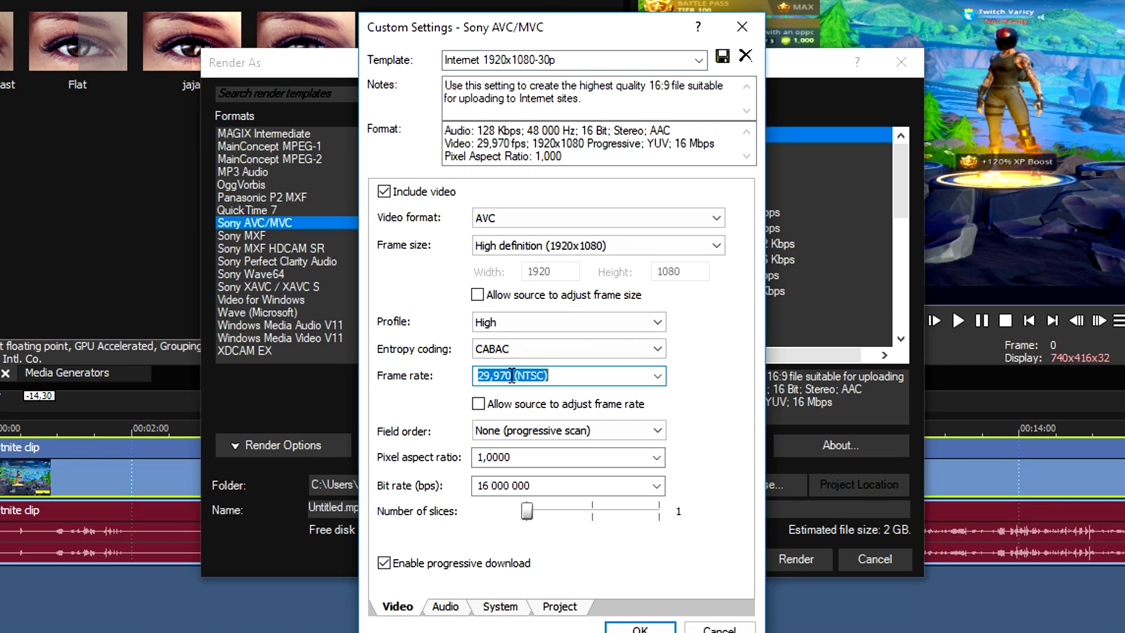
text(60)
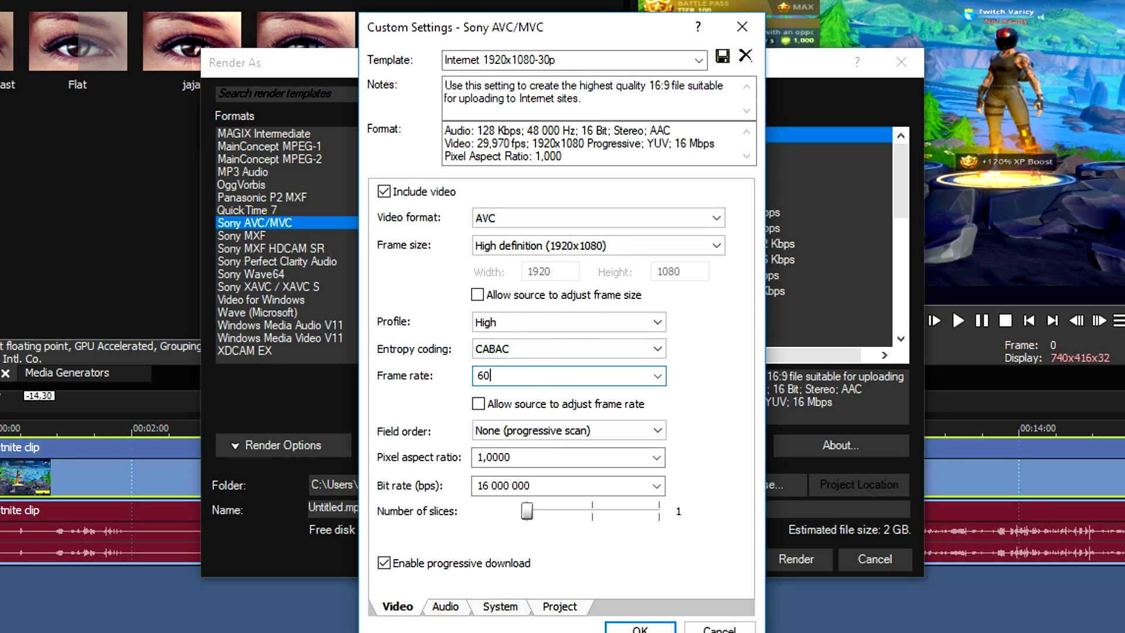
click(558, 607)
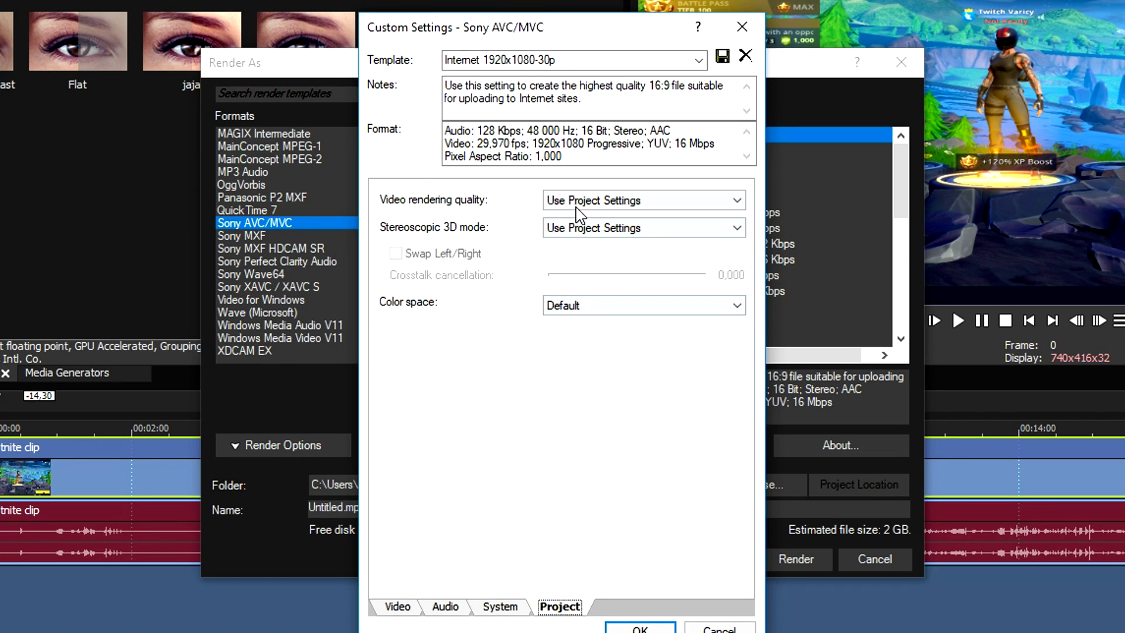
click(576, 206)
click(577, 272)
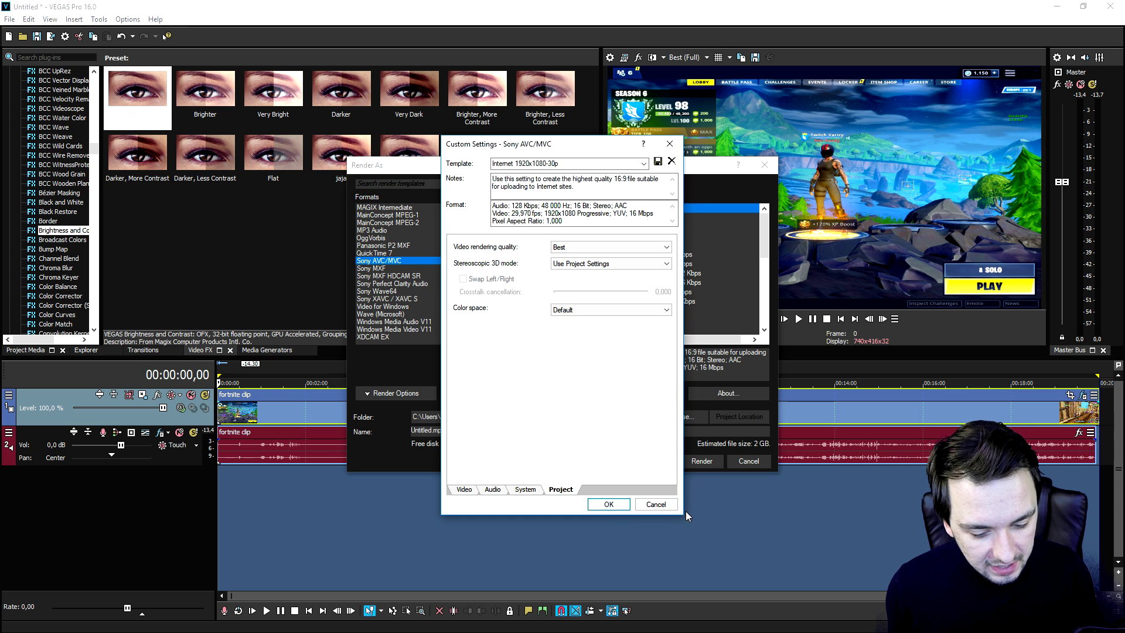
click(662, 507)
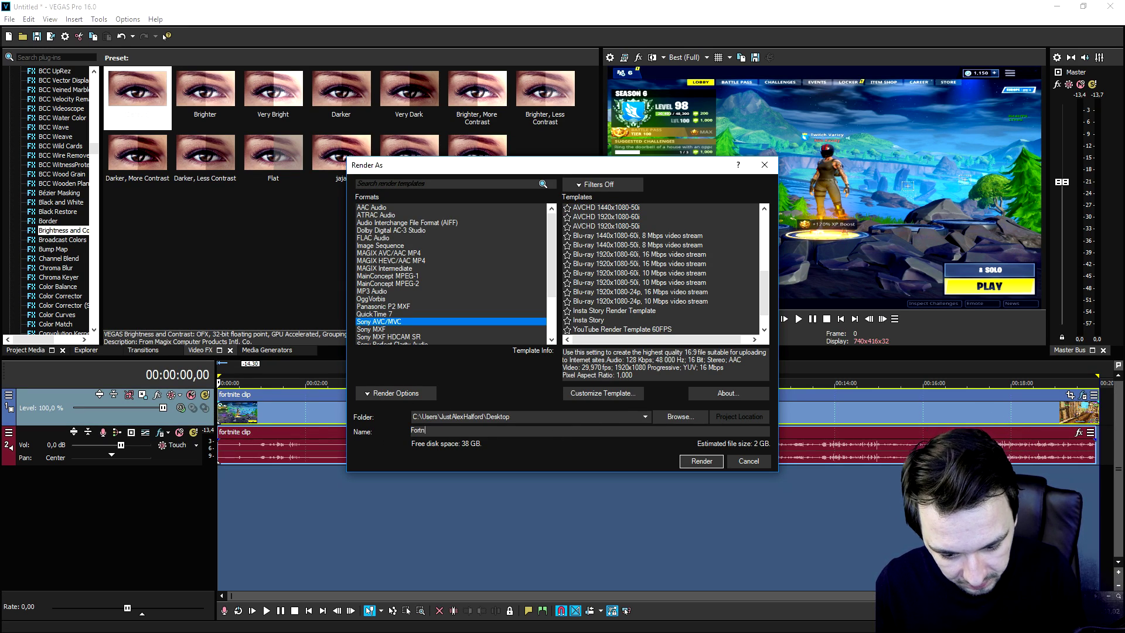
- Select the 60 FPS Sony AVC/MVC template for the Fortnite output file
scroll(586, 326, down, 1)
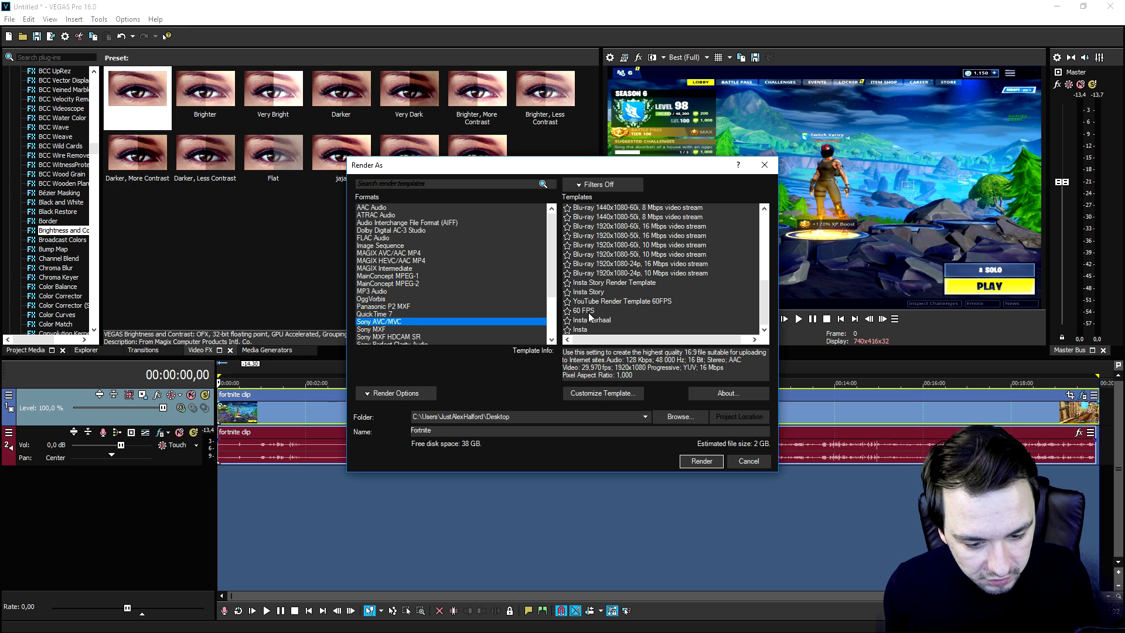
click(589, 312)
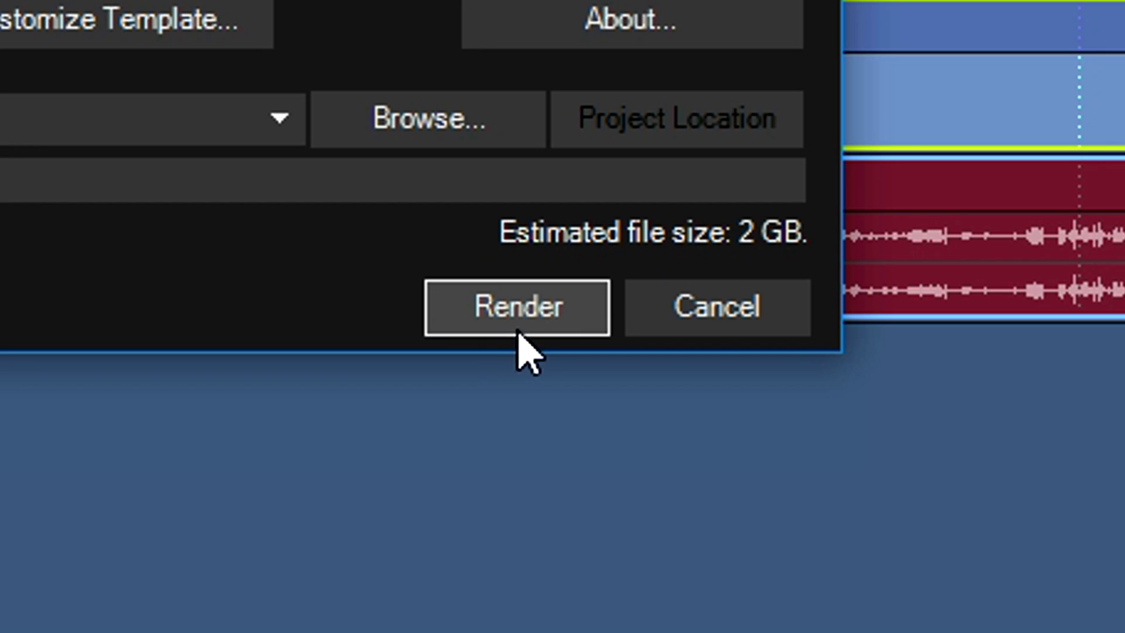